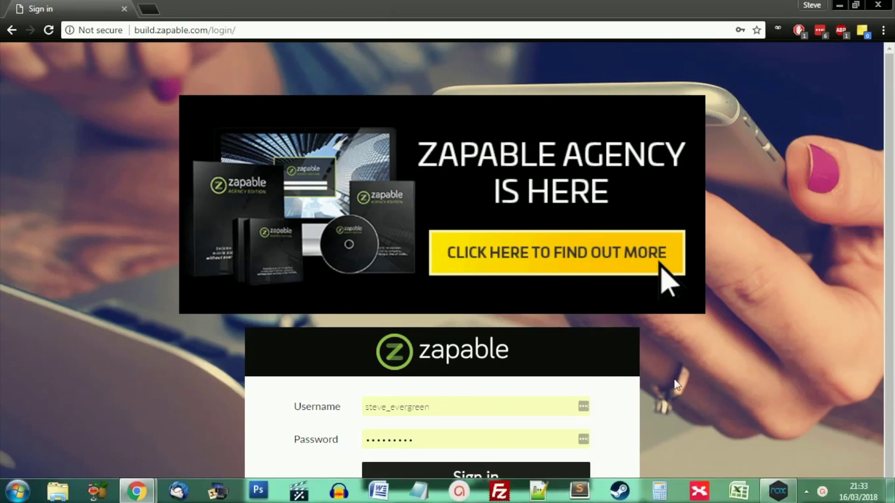
Sign in to Zapable and scroll down the dashboard's quick start videos.
left_click(552, 478)
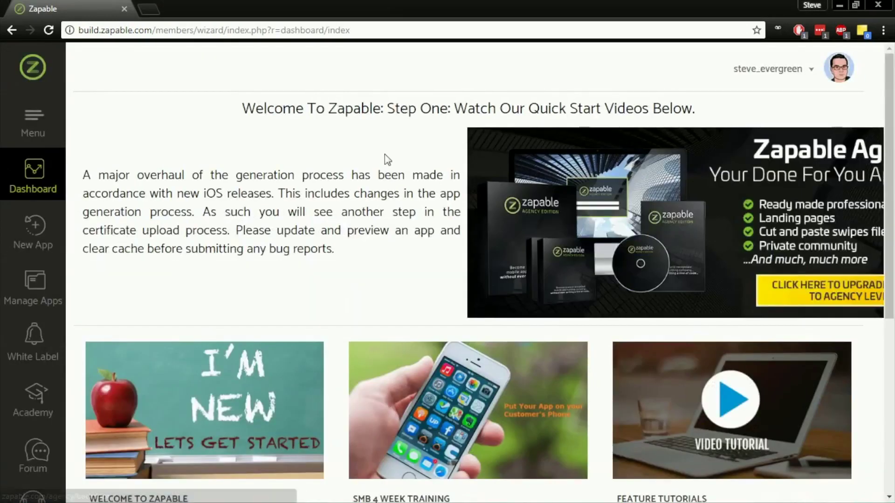
scroll(274, 178, "down", 2)
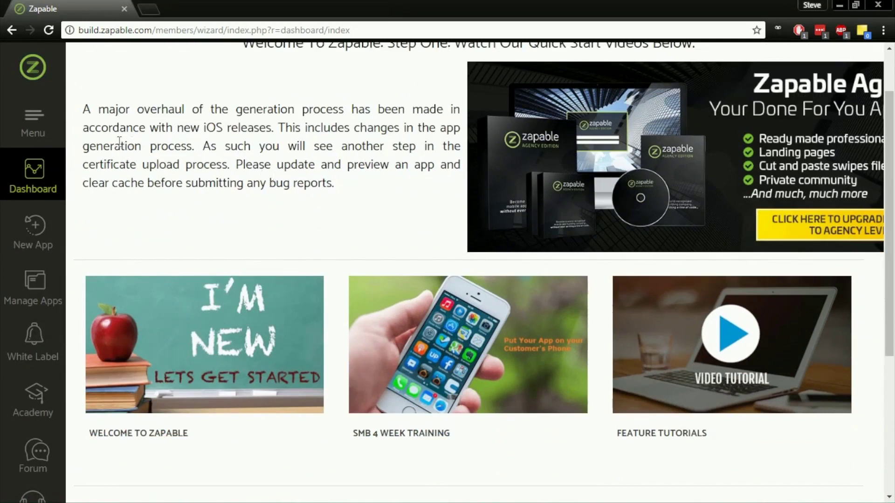
Create a new app and enter 'Golf Swing' as its App Title.
left_click(40, 227)
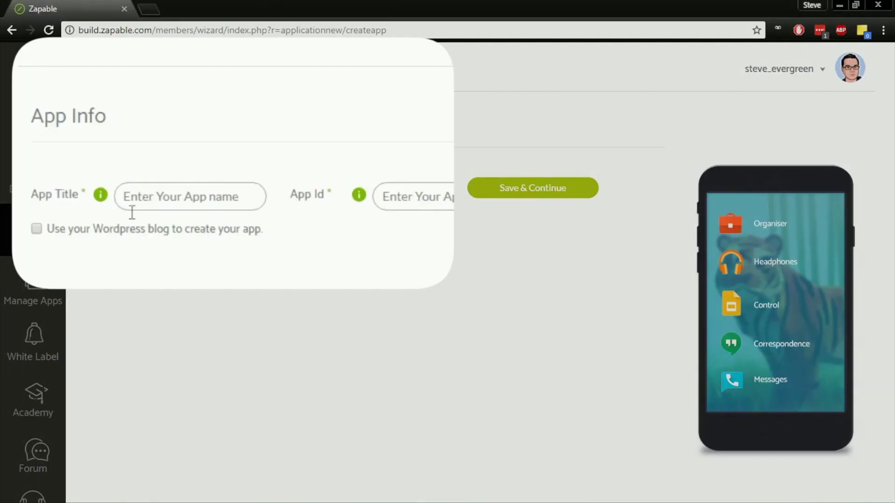
mouse_move(136, 191)
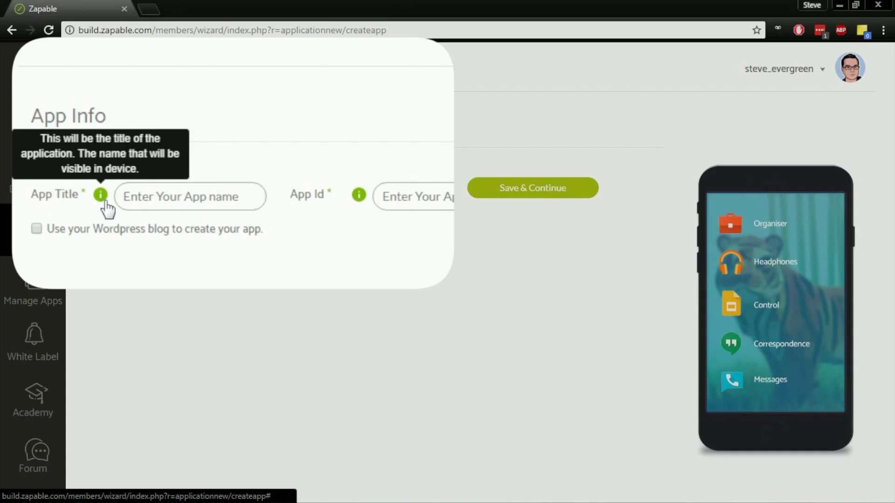
left_click(216, 192)
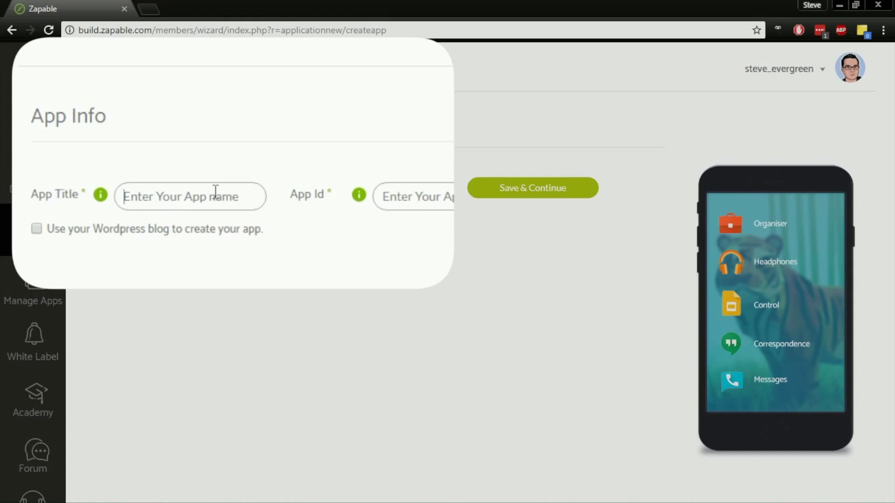
type("Golf Swing")
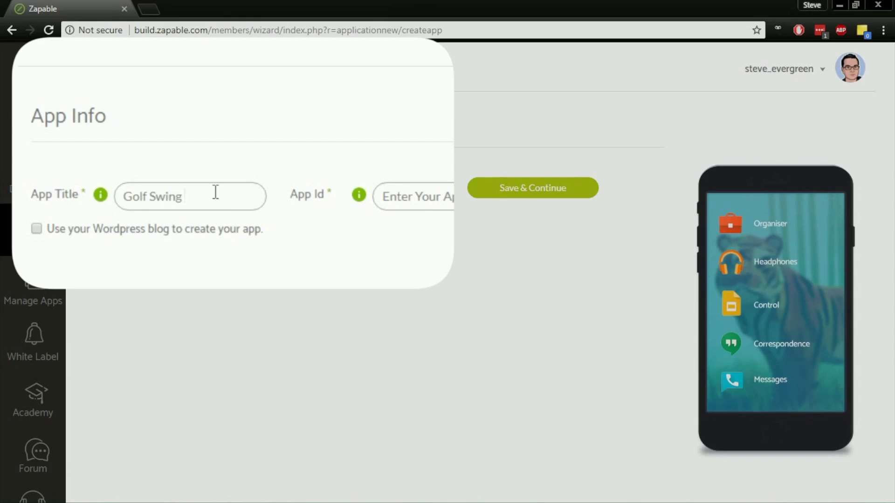
Enter com.golfacademy.golfswing as the app's App Id.
left_click(368, 204)
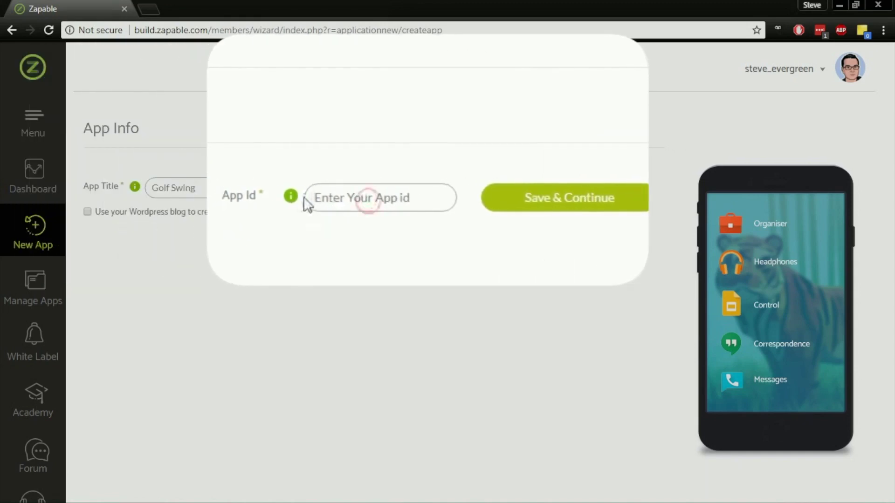
mouse_move(294, 200)
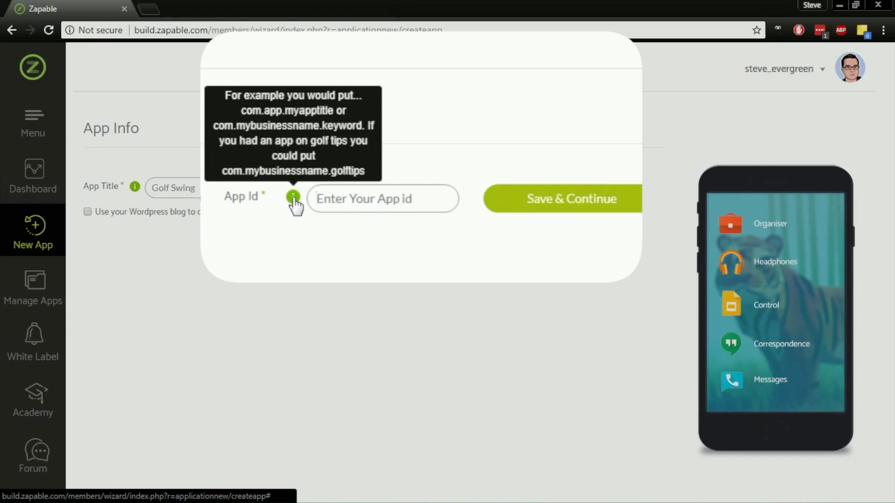
left_click(368, 201)
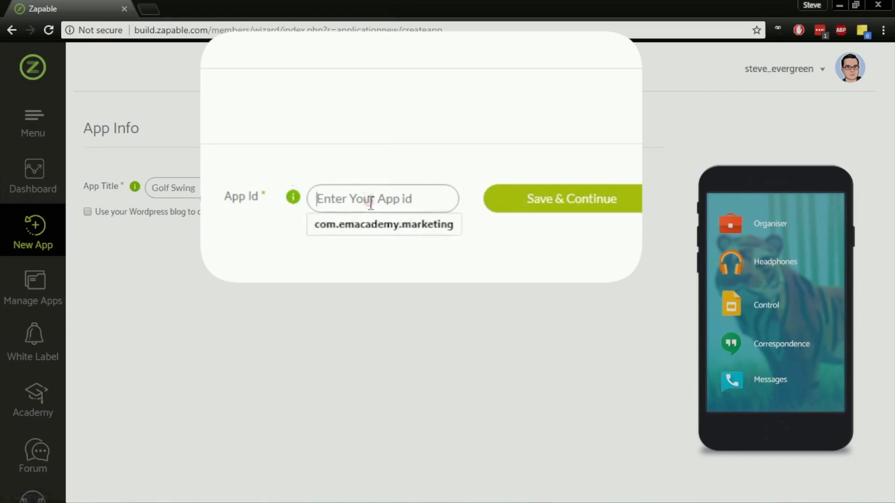
type("com")
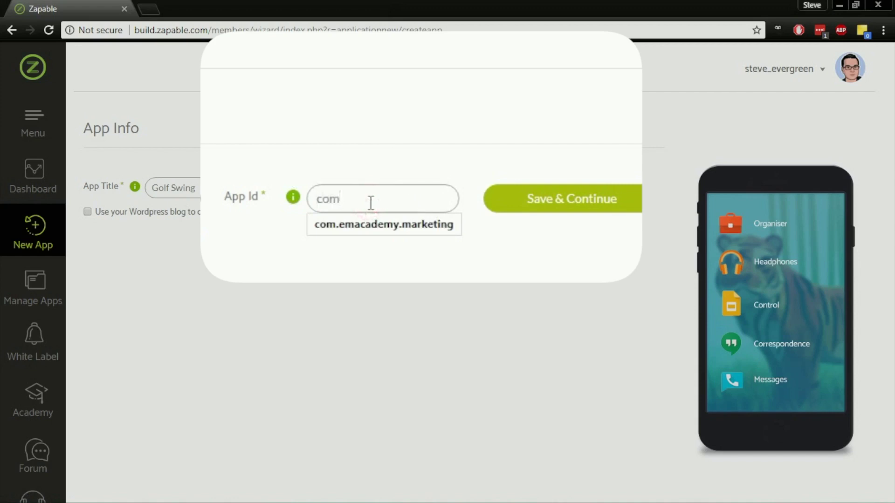
type(".golf")
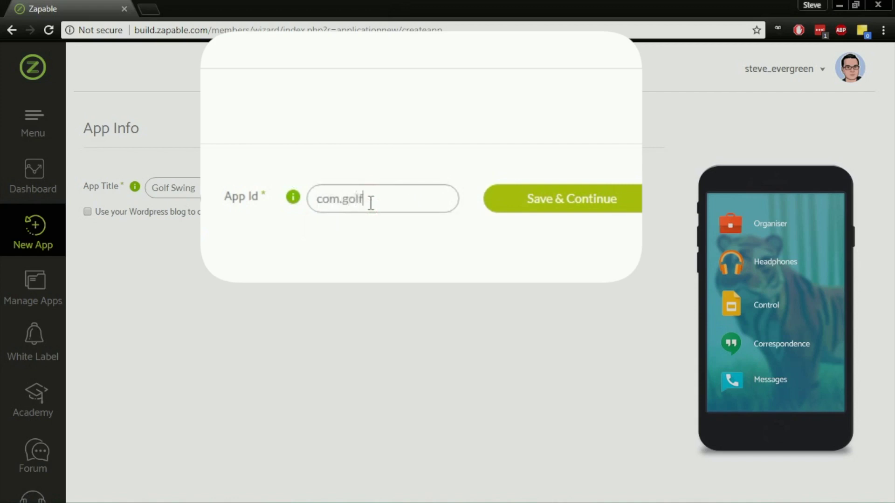
type("academy")
type(".golf")
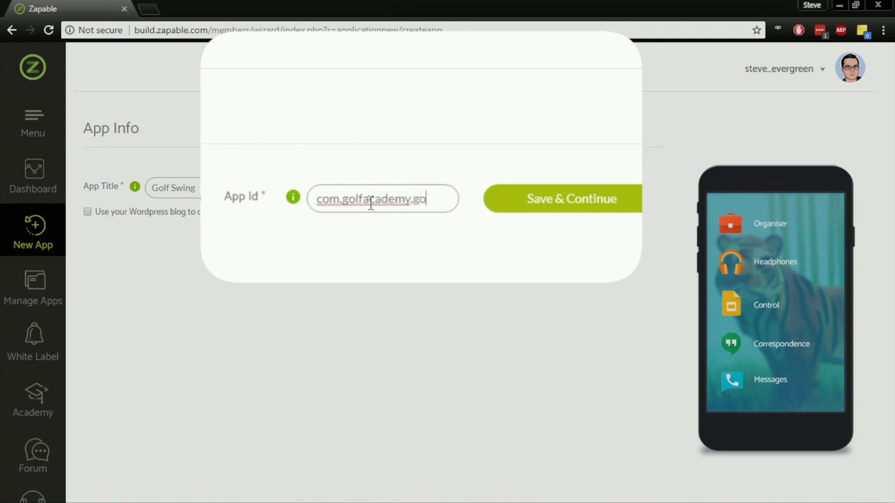
type("swing")
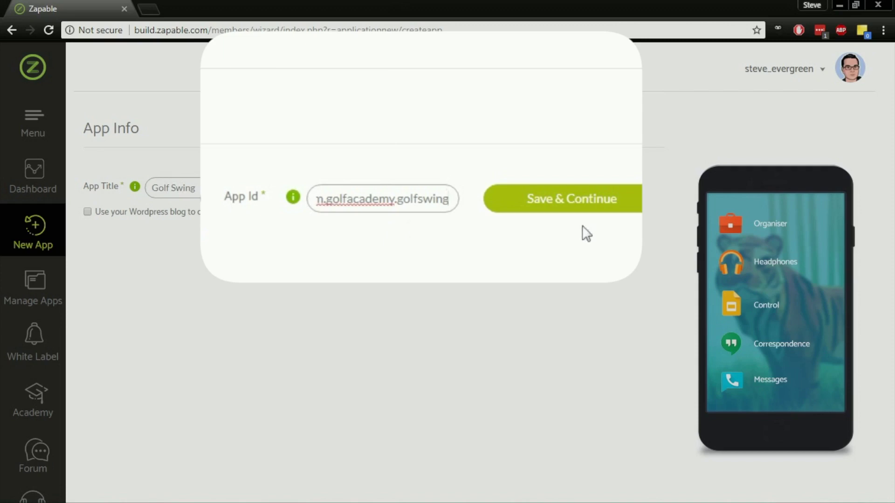
Save the app info and choose Sports from the category list.
left_click(548, 192)
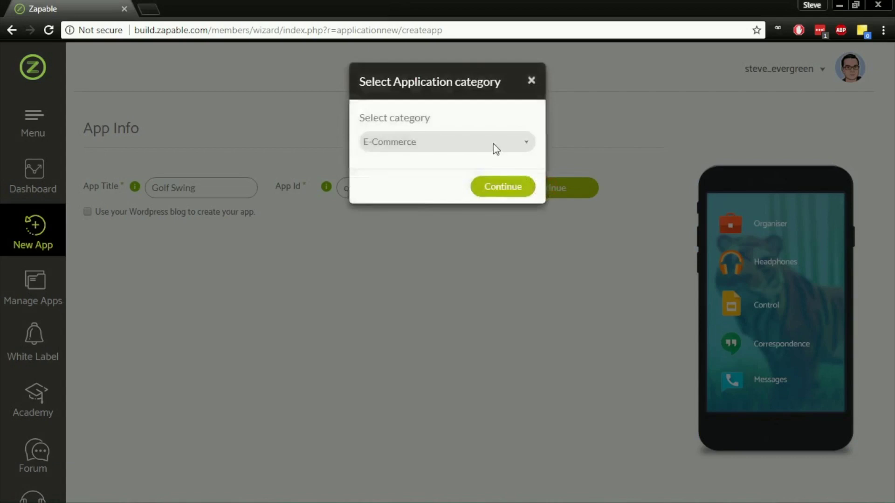
left_click(507, 143)
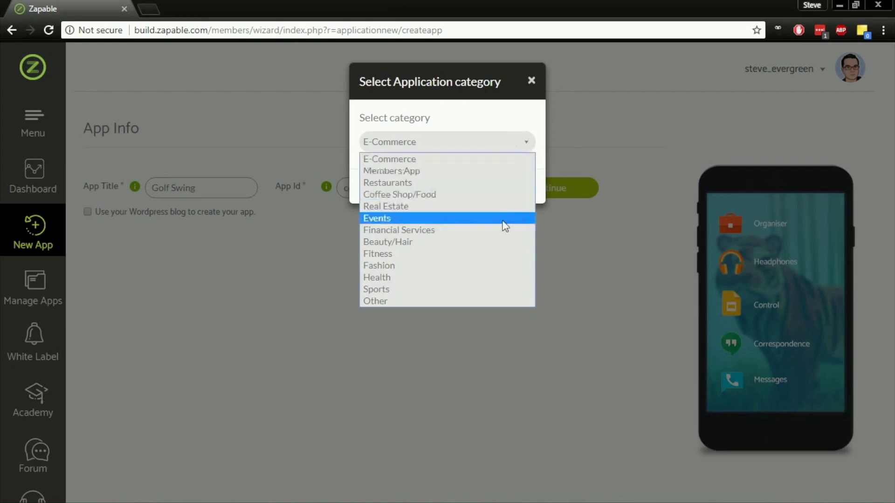
left_click(492, 287)
Confirm the category and keep a Text header, typing 'Whatever I Put Here' as its text.
left_click(506, 190)
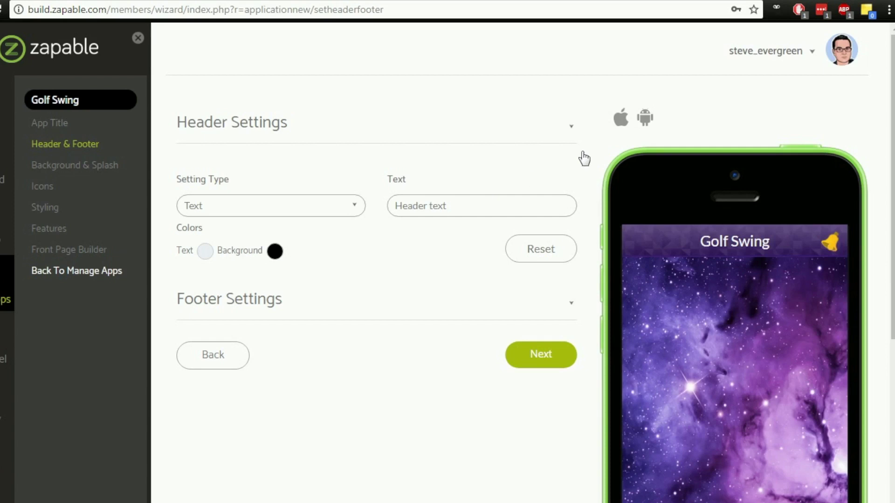
left_click(357, 209)
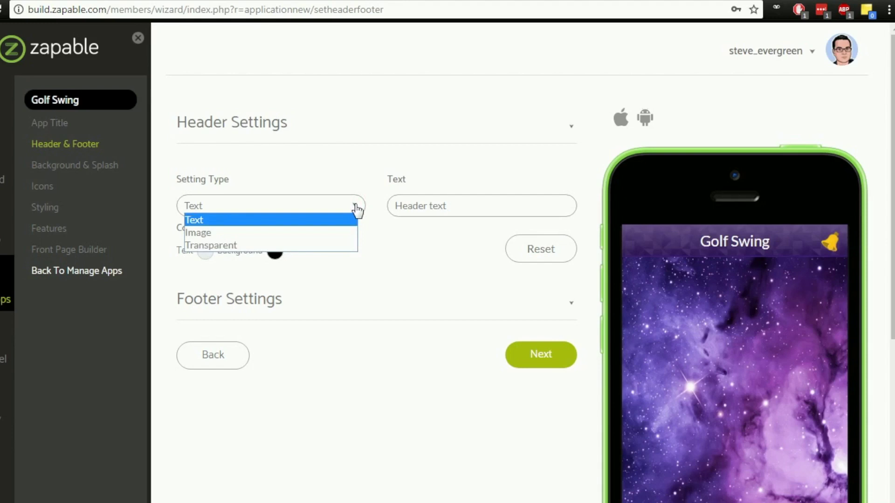
left_click(192, 220)
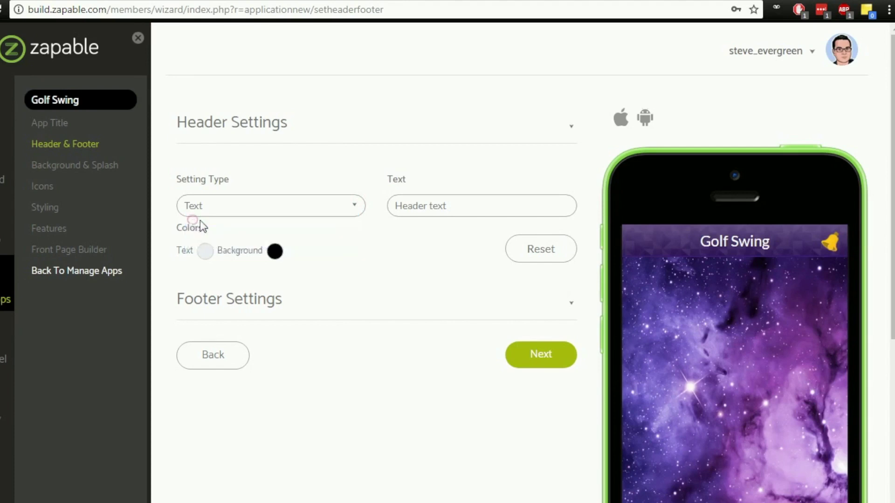
left_click(428, 209)
type("Whatever I Pu")
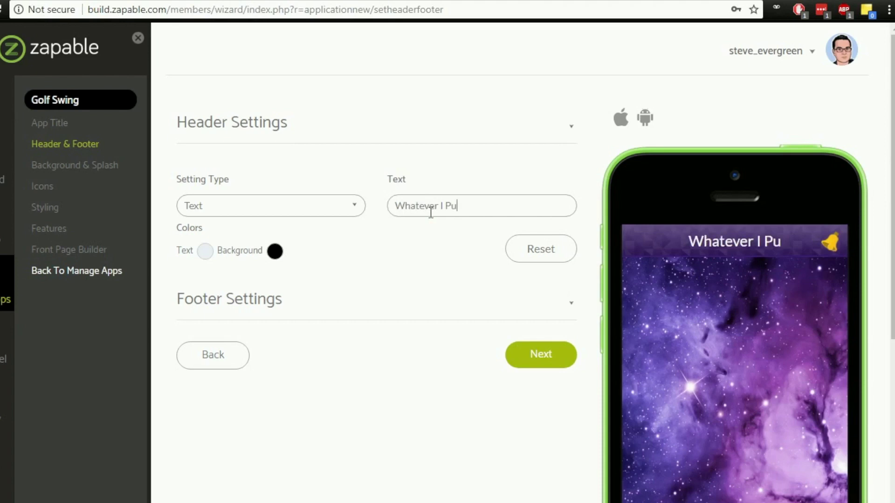
type("t Here")
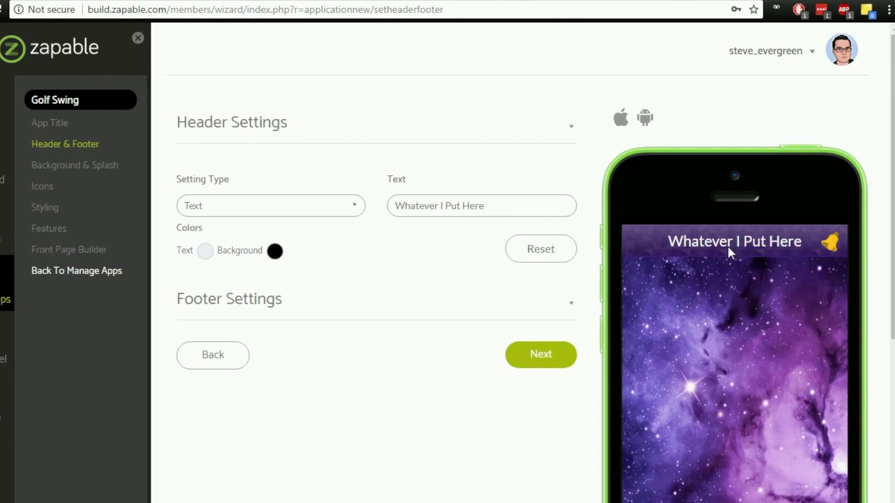
Replace the header text with GOLF ACADEMY.
scroll(890, 214, "down", 2)
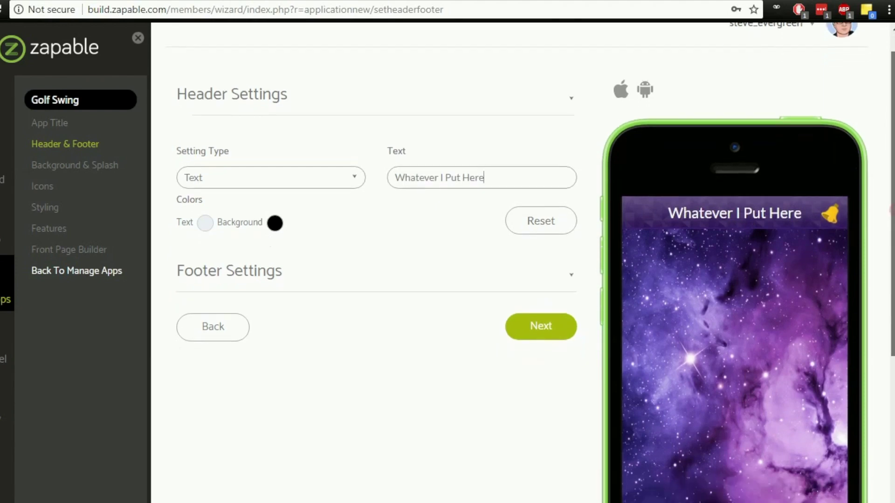
scroll(885, 210, "down", 1)
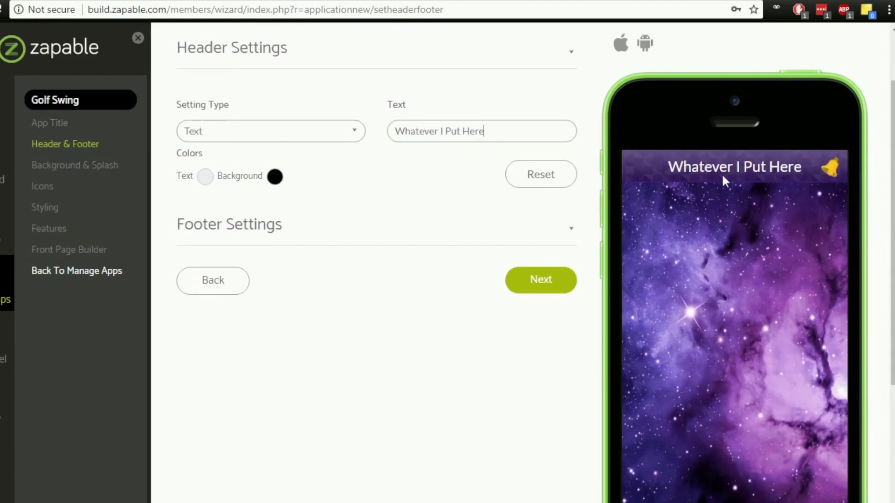
left_click_drag(504, 128, 357, 141)
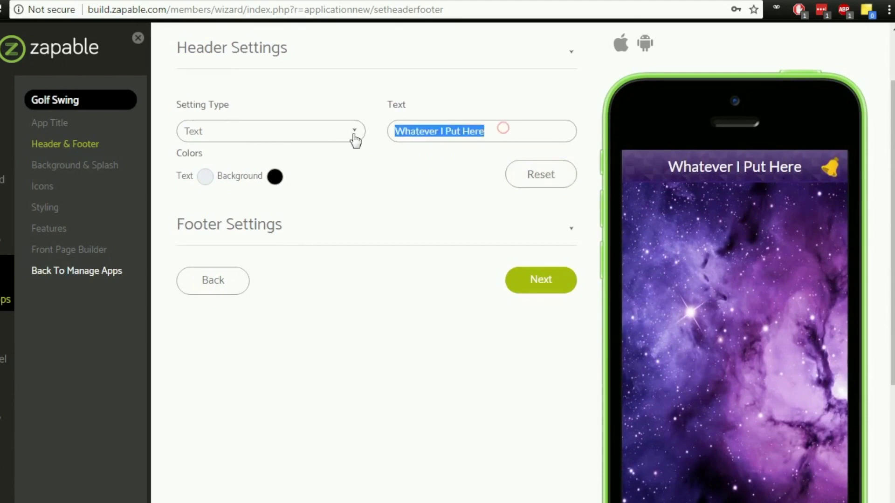
type("GO")
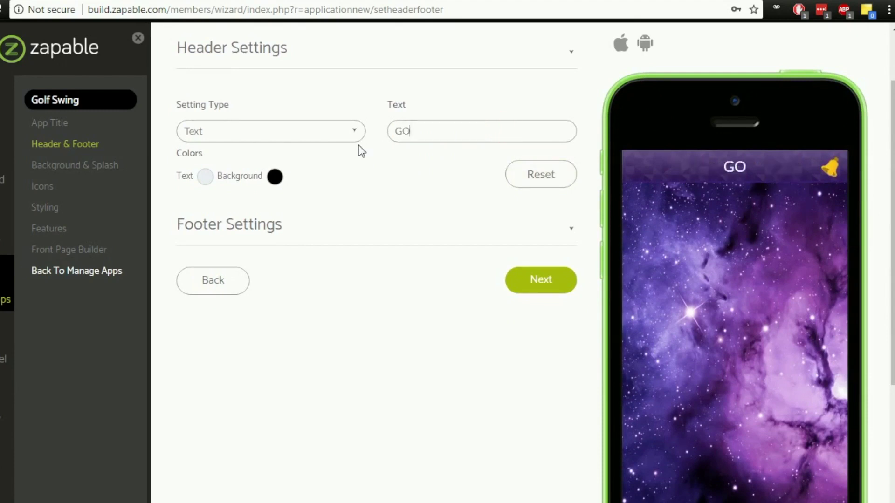
type("LF ACADEMY")
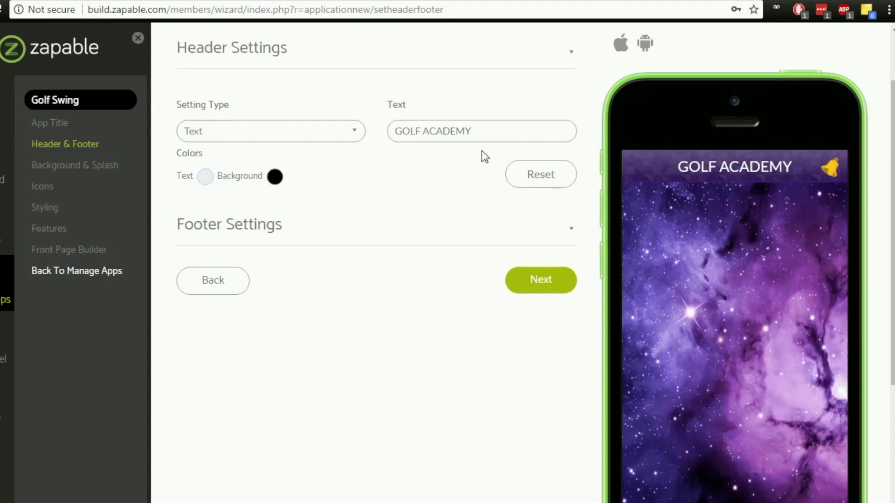
Switch the header Setting Type to Image.
left_click(327, 130)
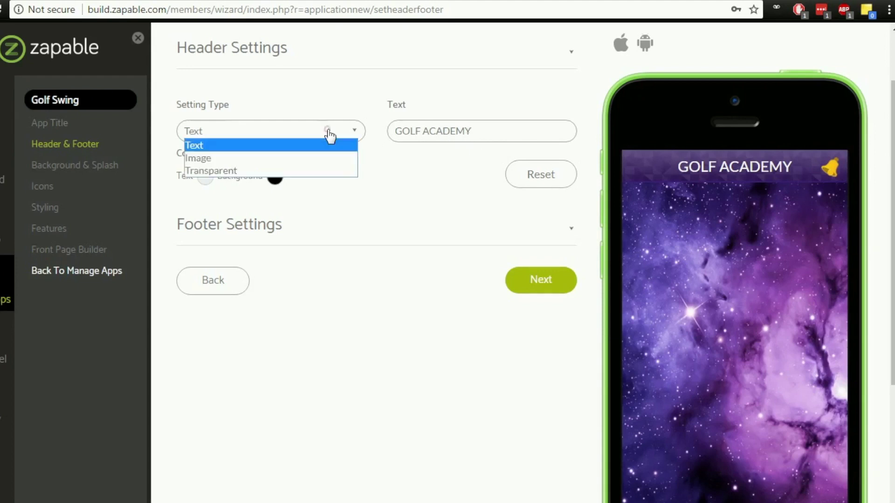
left_click(264, 159)
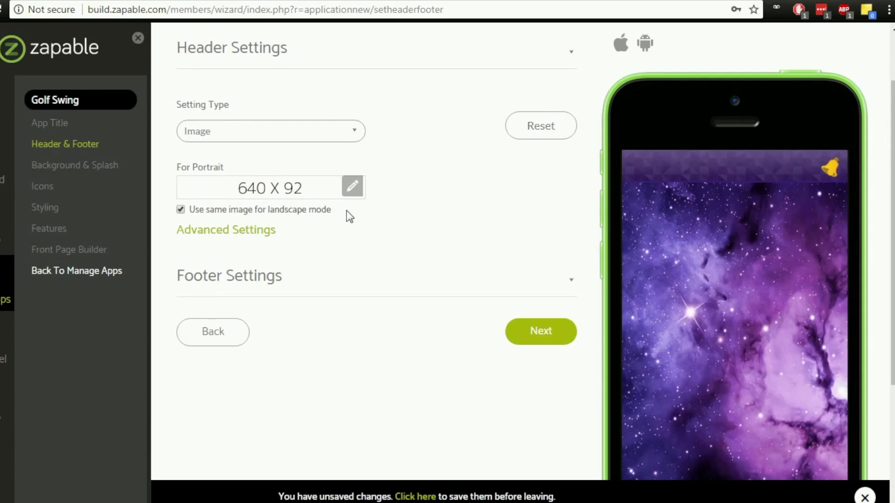
Open Manage Header Images, select the existing image, then close without applying it.
left_click(353, 187)
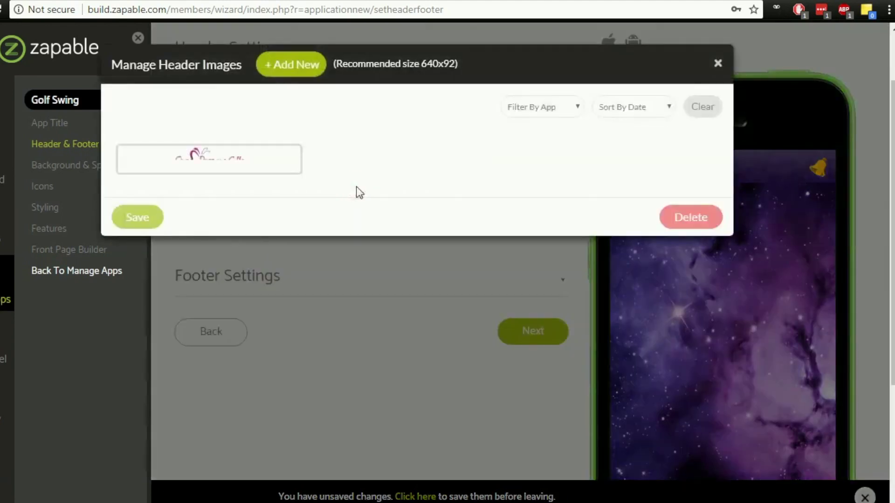
left_click(237, 163)
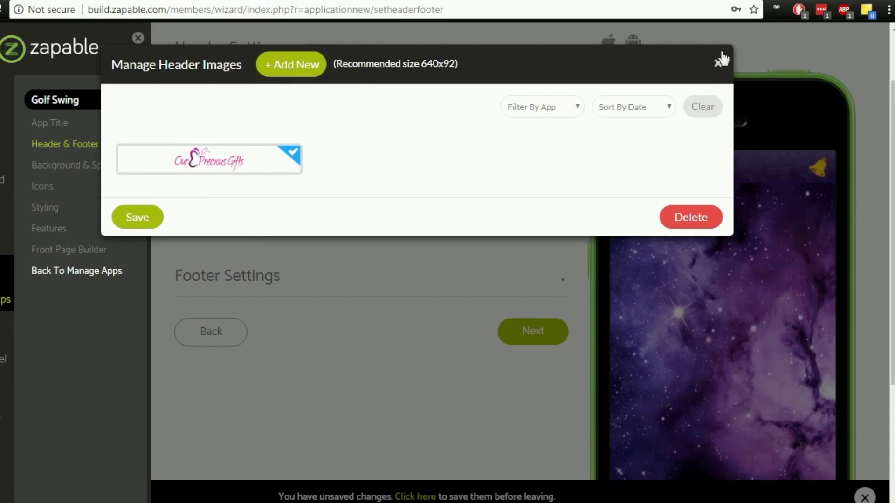
left_click(718, 61)
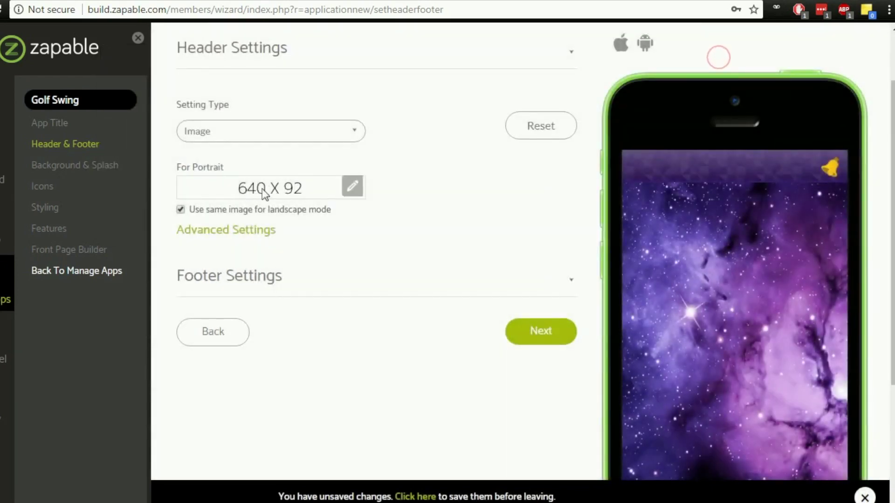
Switch the header Setting Type to Transparent, then back to Text.
left_click(321, 135)
left_click(224, 171)
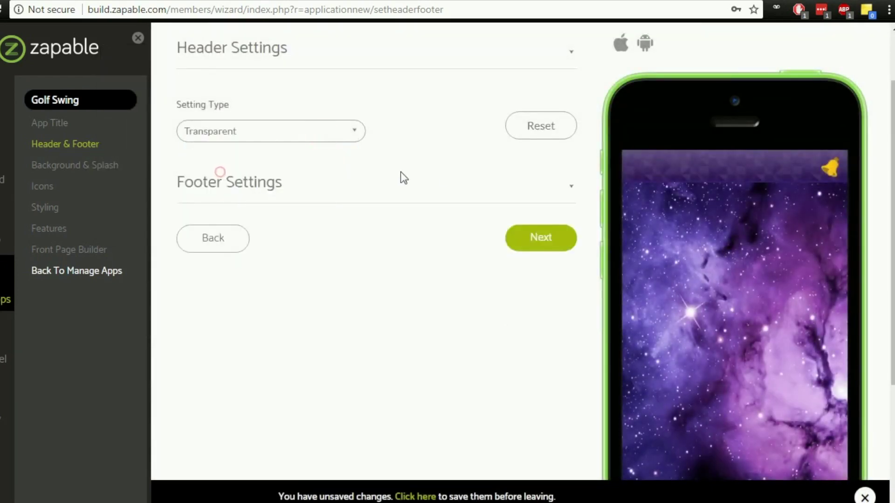
left_click(463, 169)
left_click(258, 133)
left_click(257, 147)
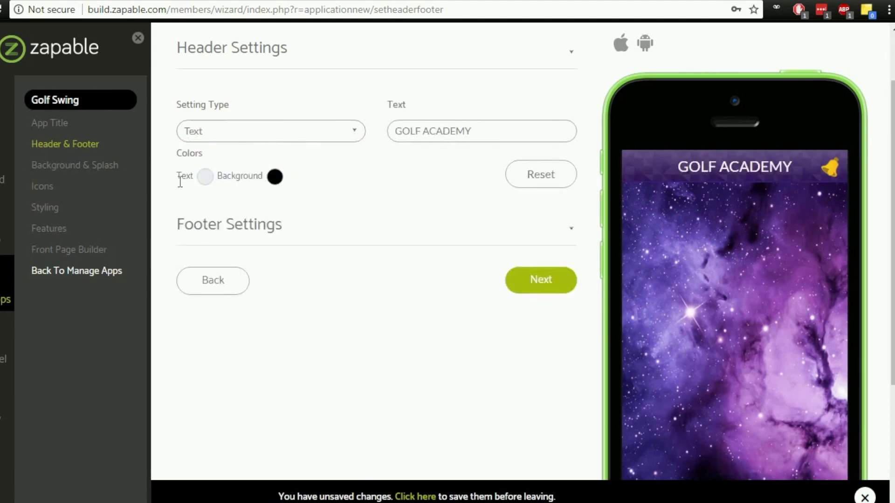
Set the GOLF ACADEMY header text colour to white, hex FFFFFF.
left_click(205, 179)
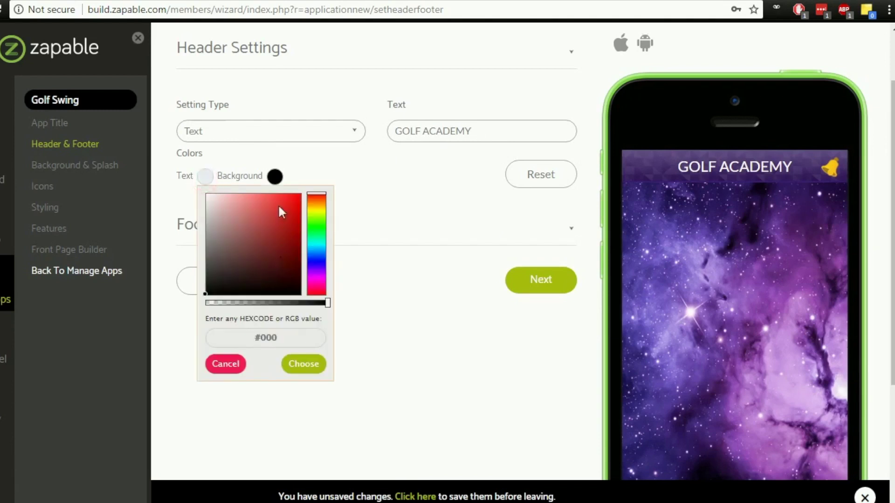
left_click(292, 204)
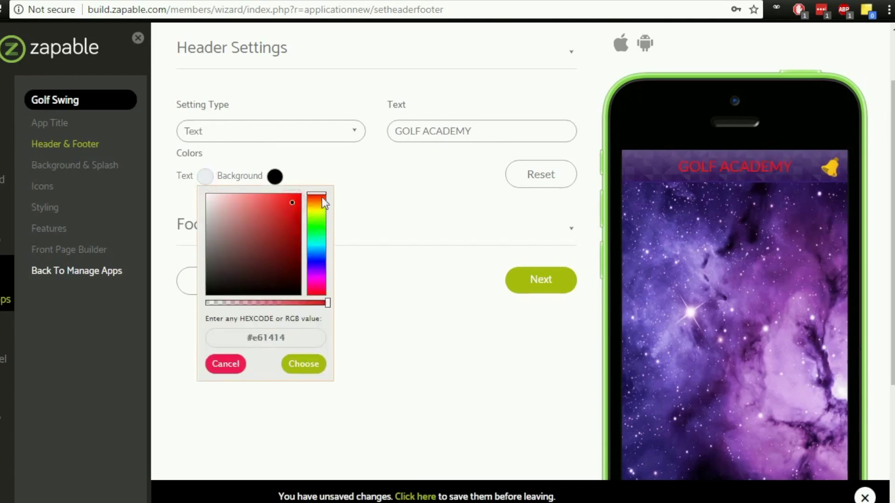
mouse_move(322, 199)
left_mouse_down()
mouse_move(321, 294)
mouse_move(322, 234)
left_mouse_up()
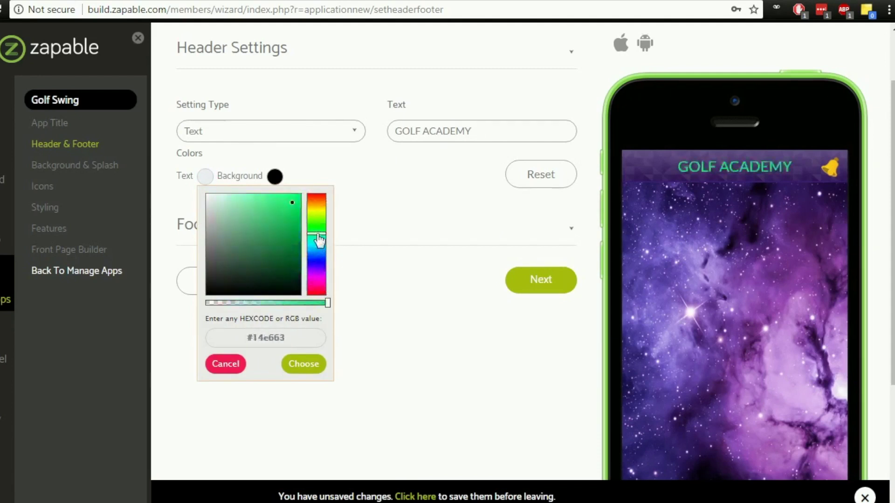
mouse_move(295, 339)
left_mouse_down()
mouse_move(230, 337)
mouse_move(285, 338)
left_mouse_up()
left_click(268, 342)
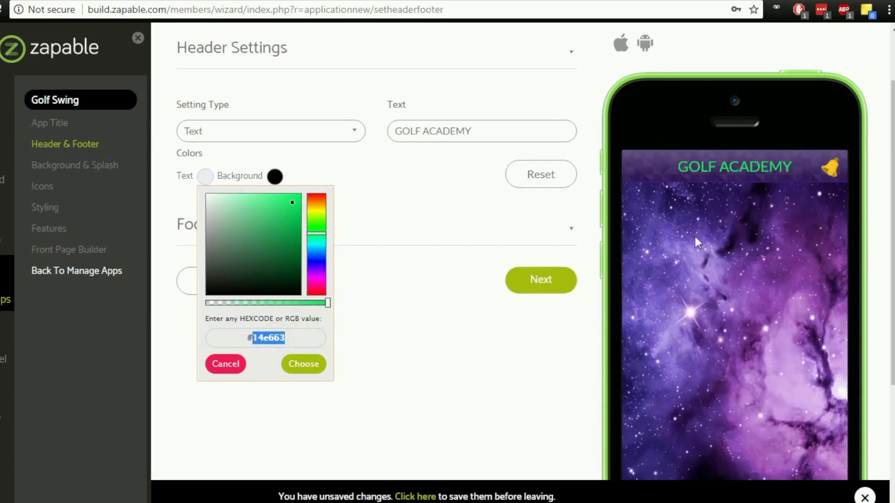
type("FFF")
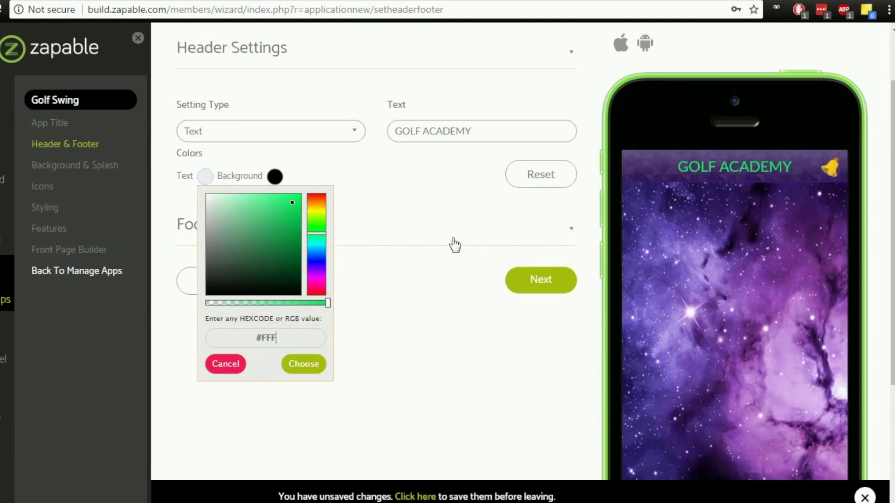
type("FFF")
left_click(306, 365)
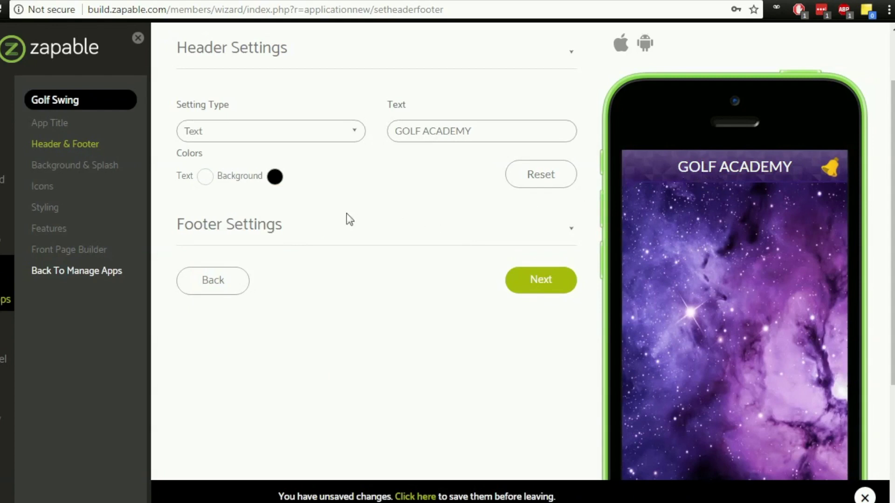
Try red, then set the header background colour to black.
left_click(276, 177)
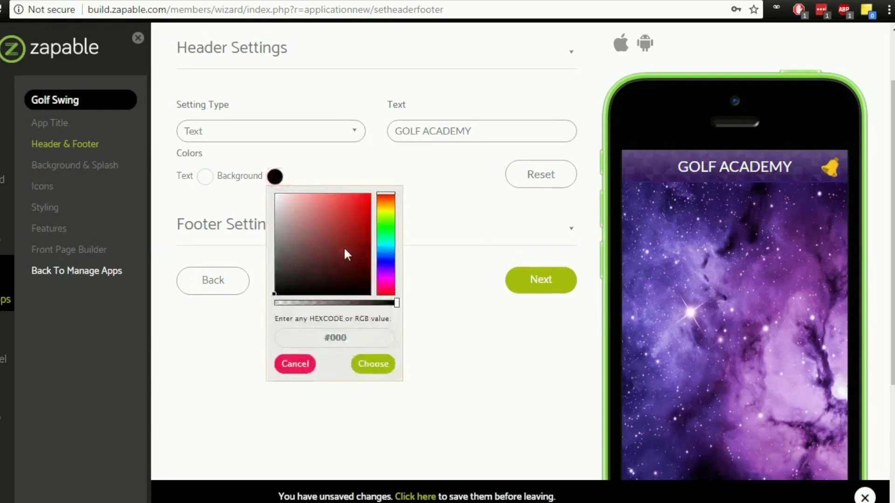
mouse_move(346, 254)
left_mouse_down()
mouse_move(358, 208)
mouse_move(249, 326)
left_mouse_up()
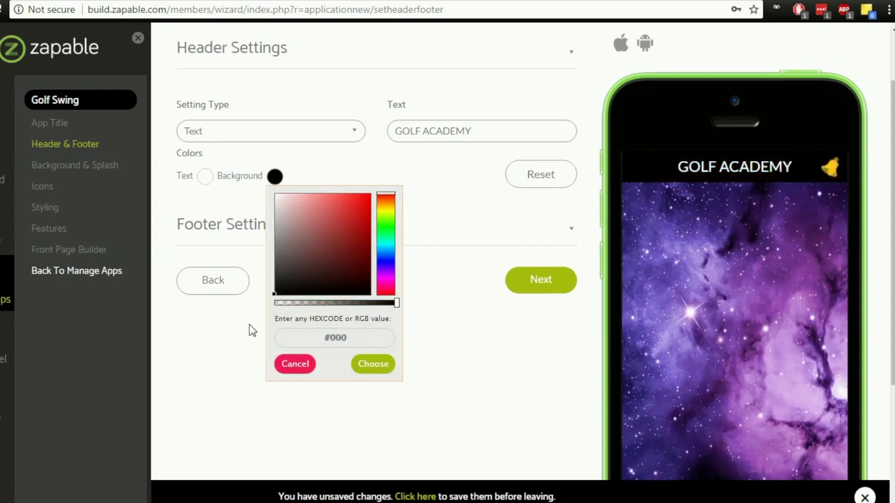
left_click(248, 326)
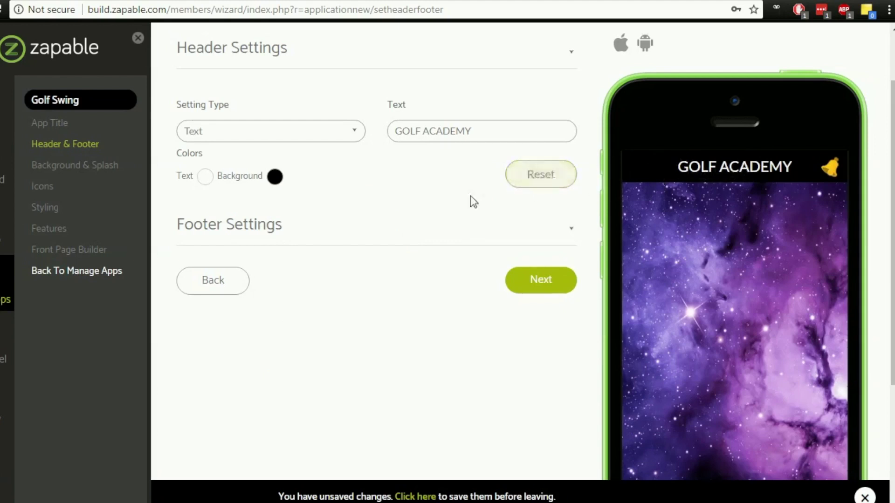
Expand Footer Settings and keep the footer's Background Color set to black.
scroll(400, 207, "down", 1)
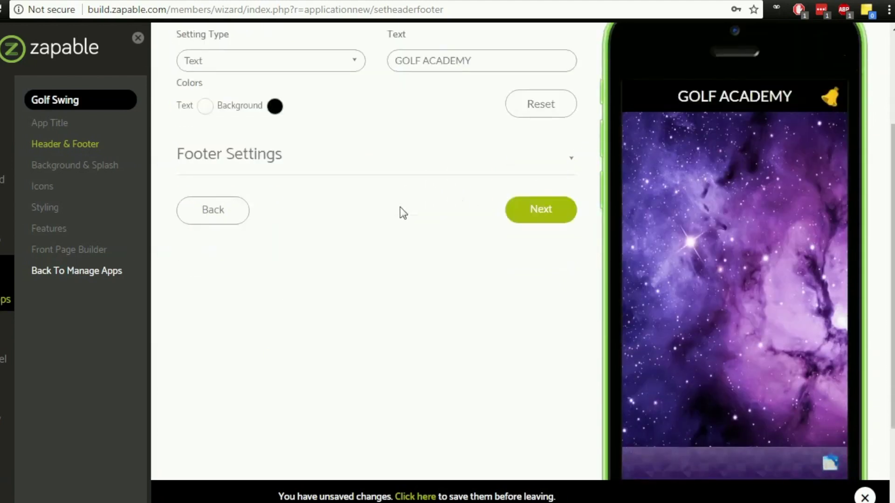
scroll(404, 213, "down", 1)
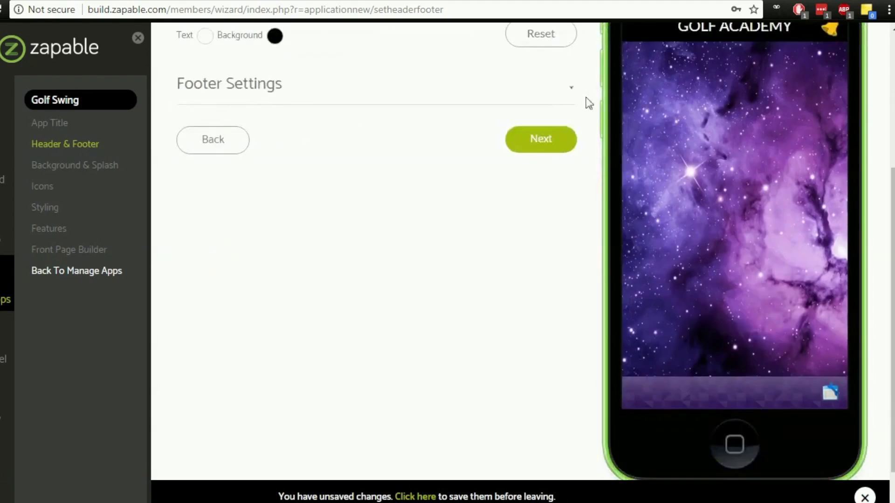
left_click(573, 93)
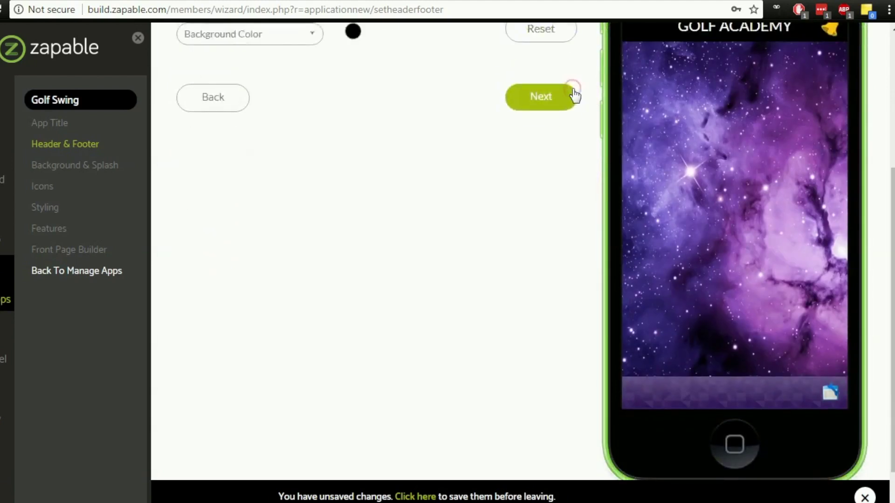
scroll(456, 134, "up", 2)
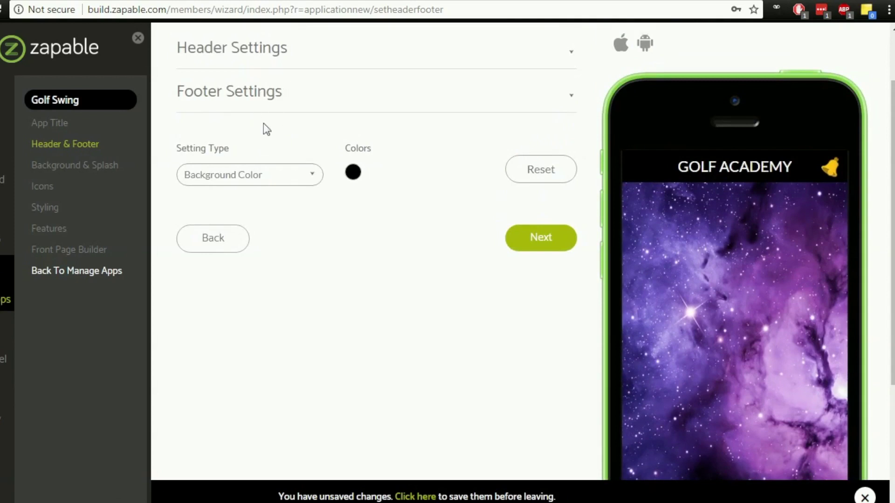
scroll(298, 208, "down", 3)
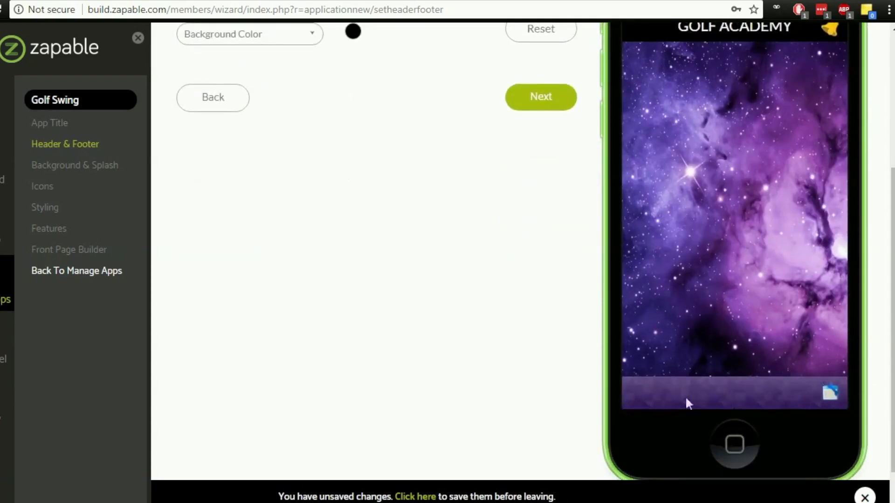
scroll(609, 385, "up", 3)
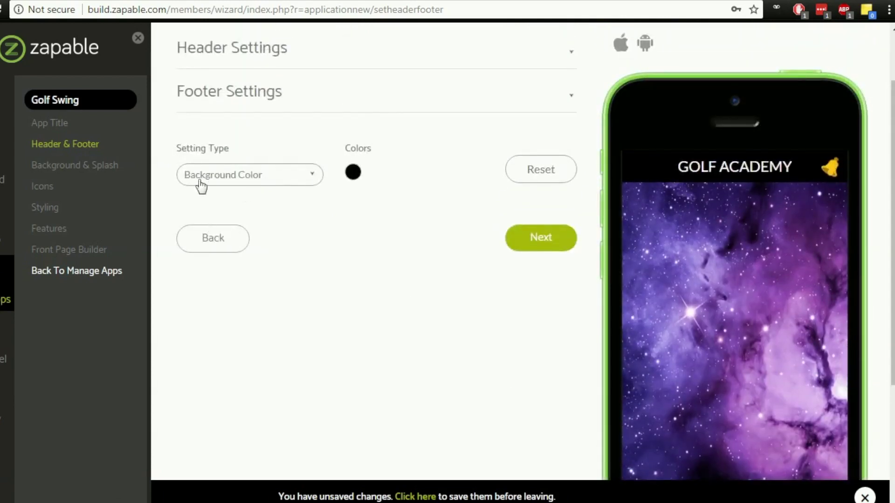
left_click(353, 174)
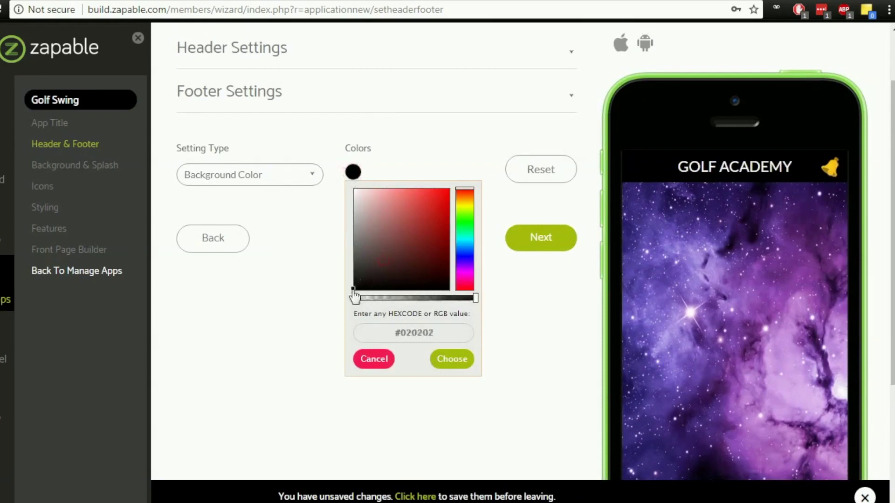
left_click(316, 331)
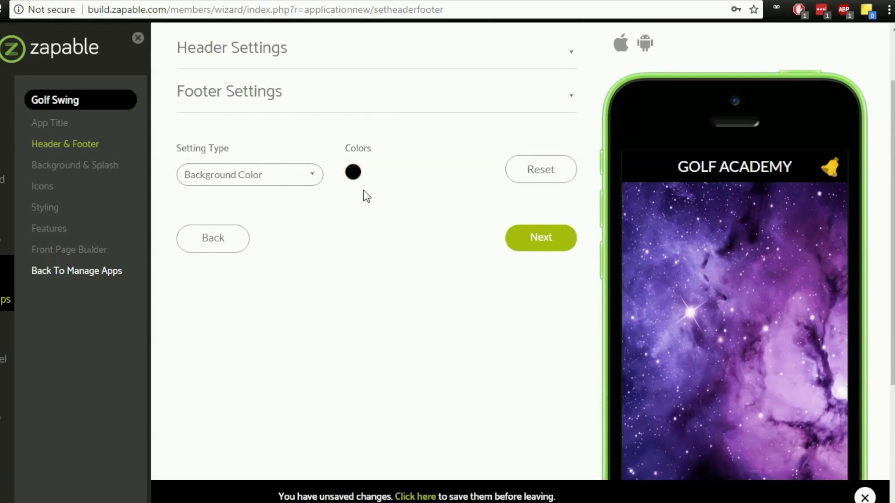
scroll(393, 306, "down", 4)
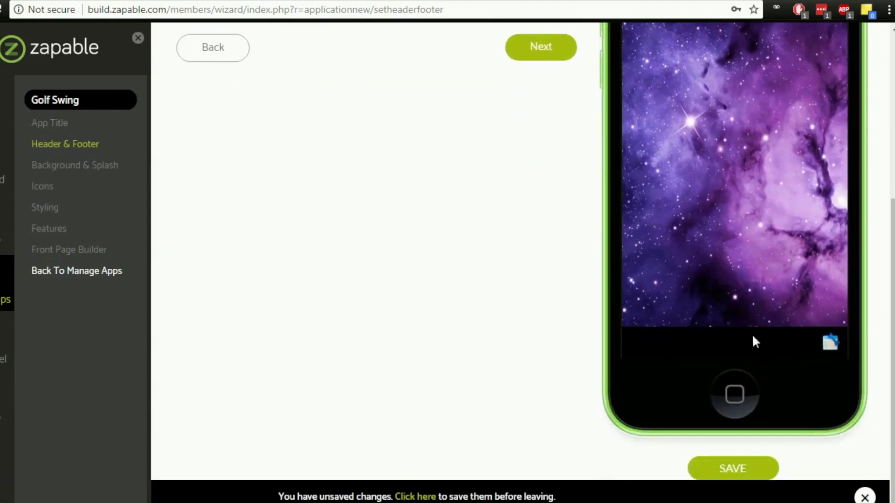
scroll(515, 308, "up", 3)
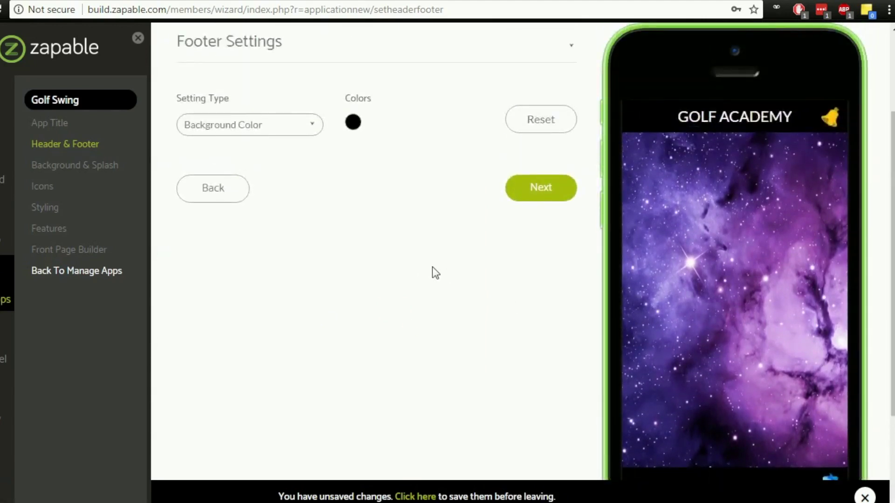
scroll(436, 273, "up", 3)
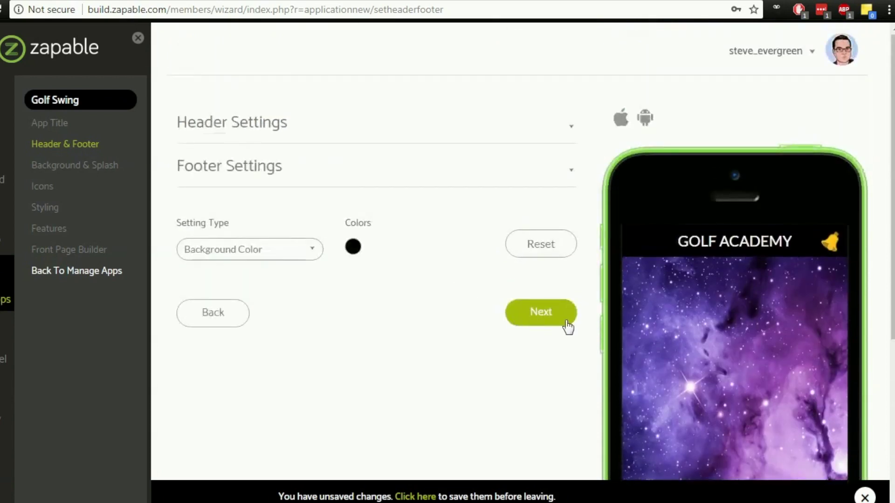
Save the GOLF ACADEMY header and black footer settings for the Golf Swing app.
scroll(522, 320, "down", 6)
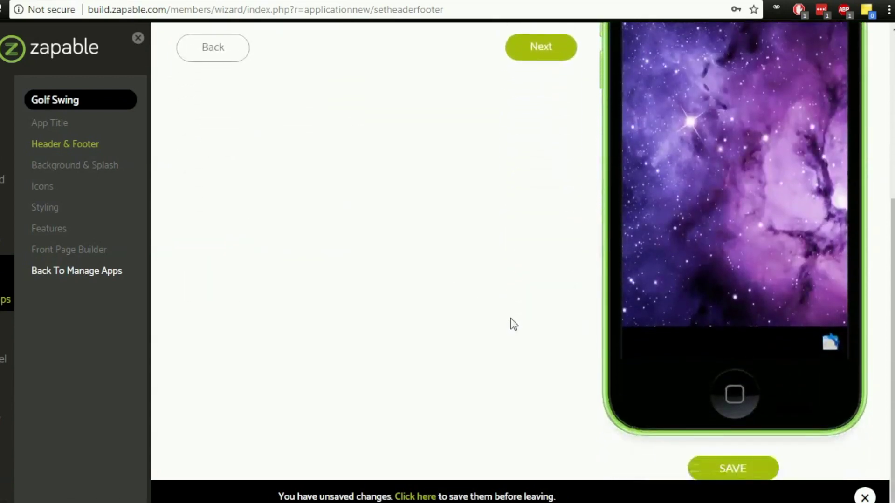
left_click(739, 469)
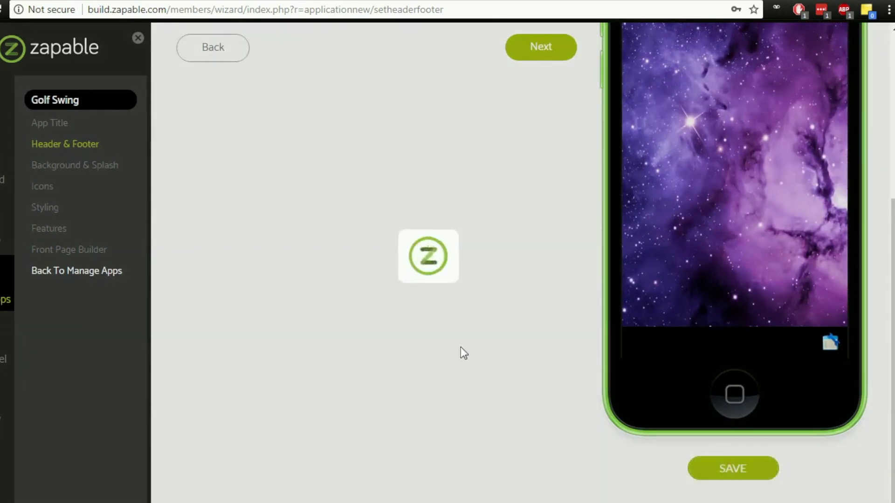